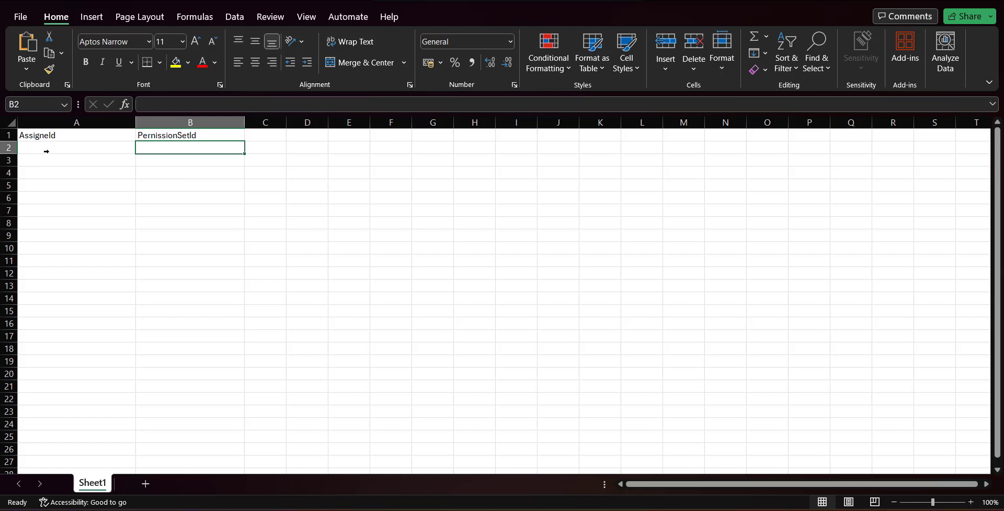
Switch to Salesforce Data Loader, start an Export and log in to the Production environment with OAuth.
click(62, 154)
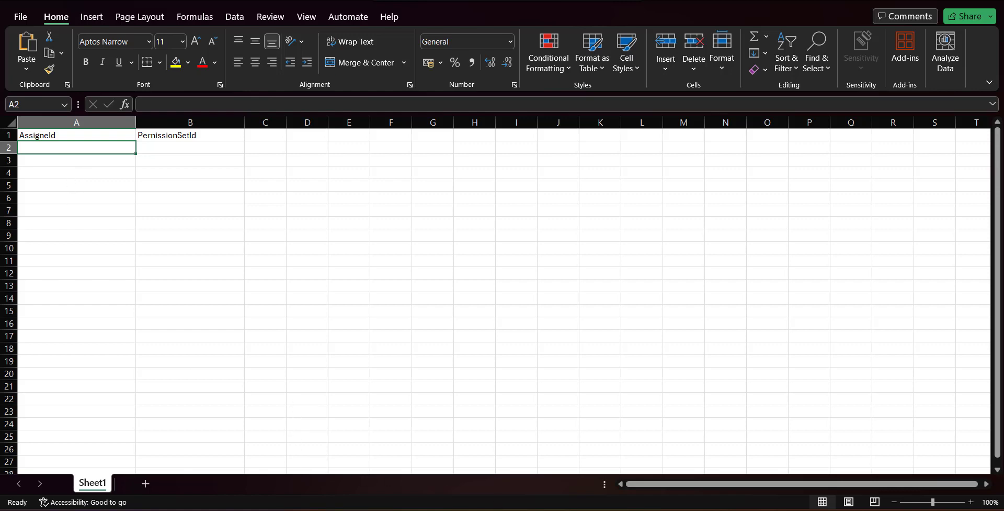
click(621, 510)
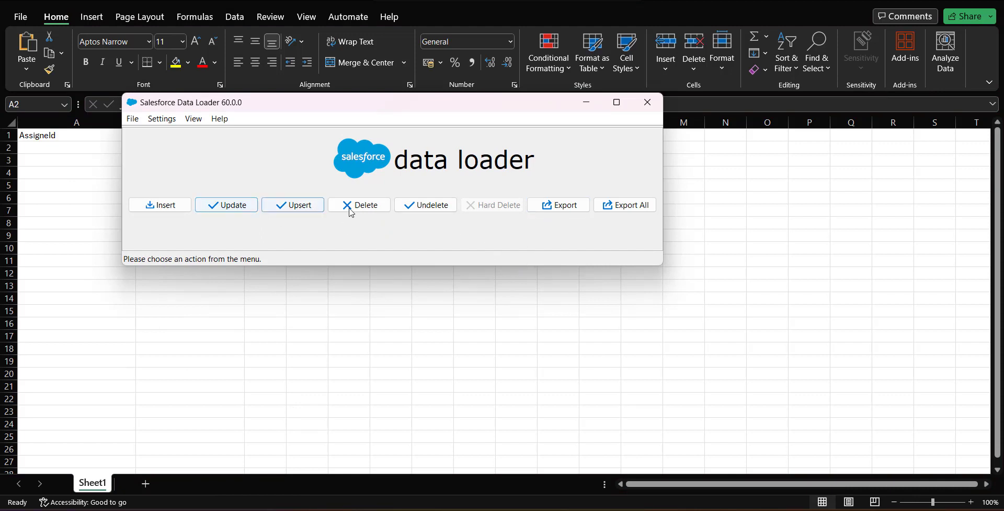
click(553, 205)
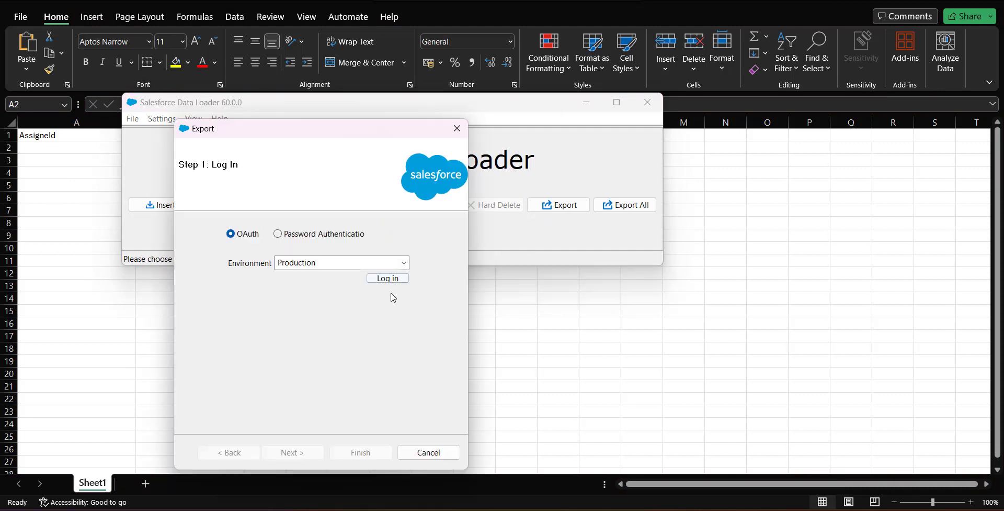
click(389, 280)
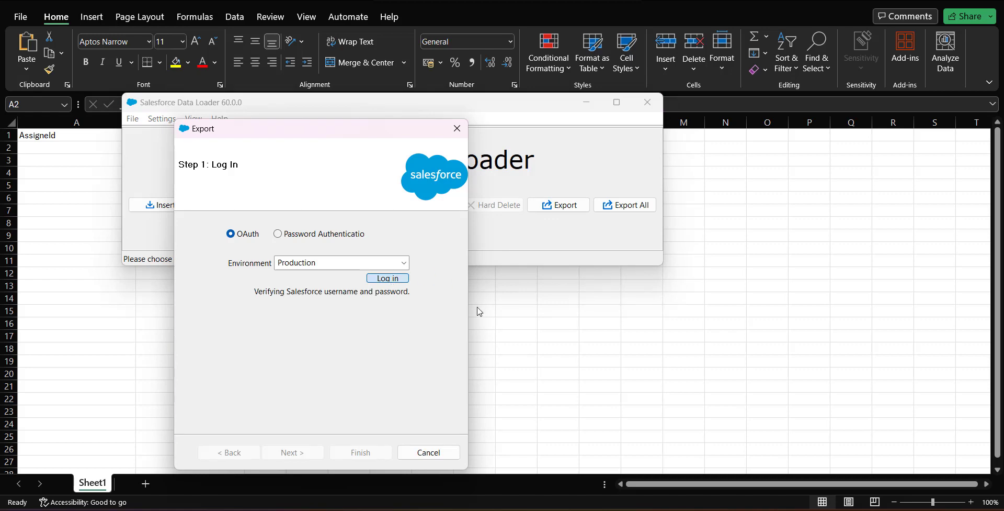
Choose the User object for the export and set the extraction target to "extractUserfor set.csv".
click(326, 223)
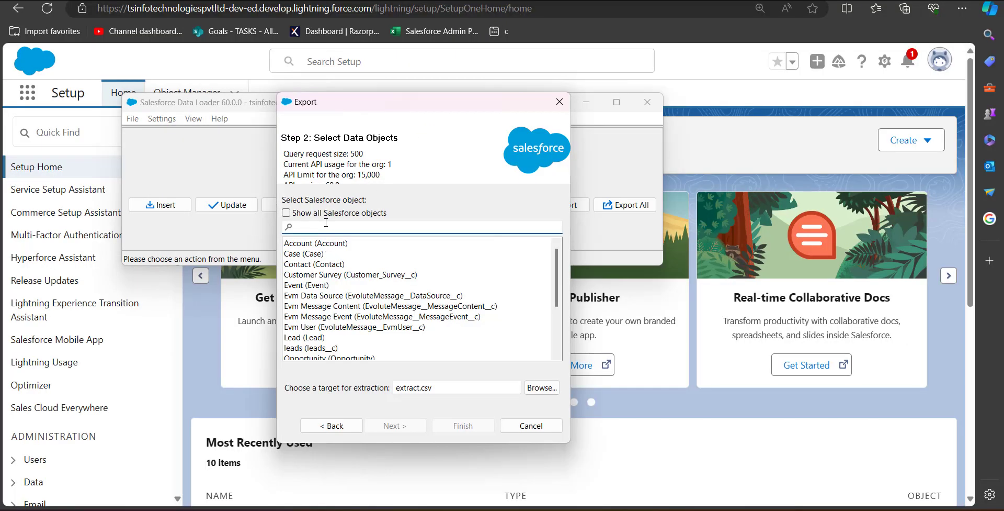
text(users)
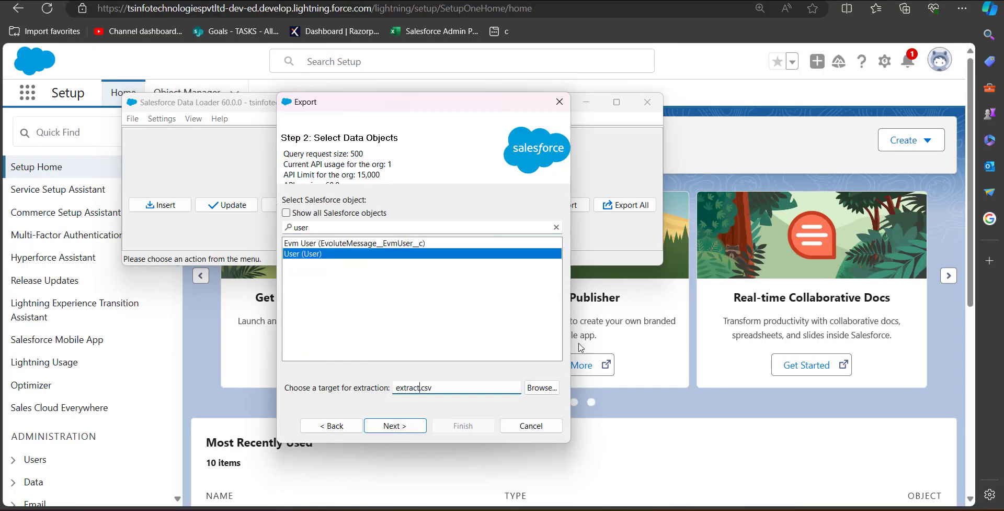
click(422, 386)
text(Userfor set)
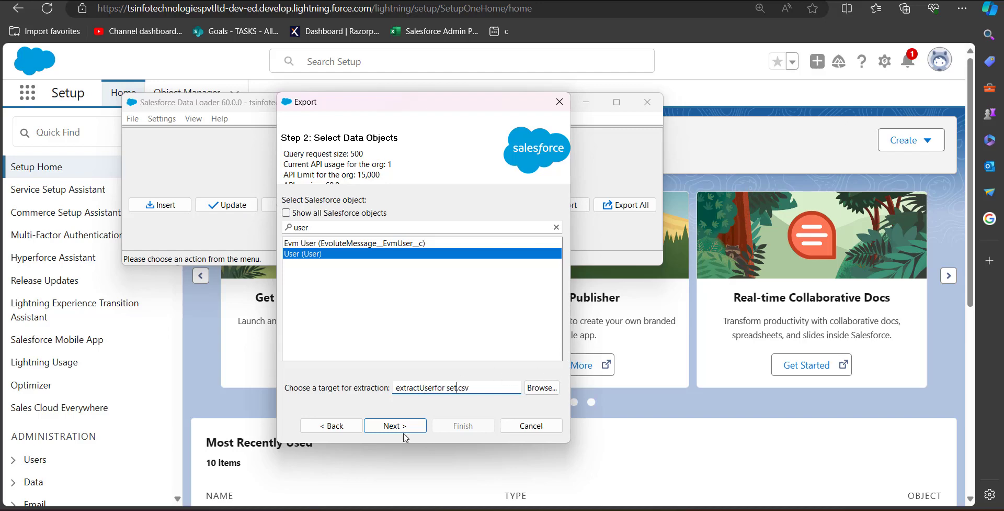
click(402, 434)
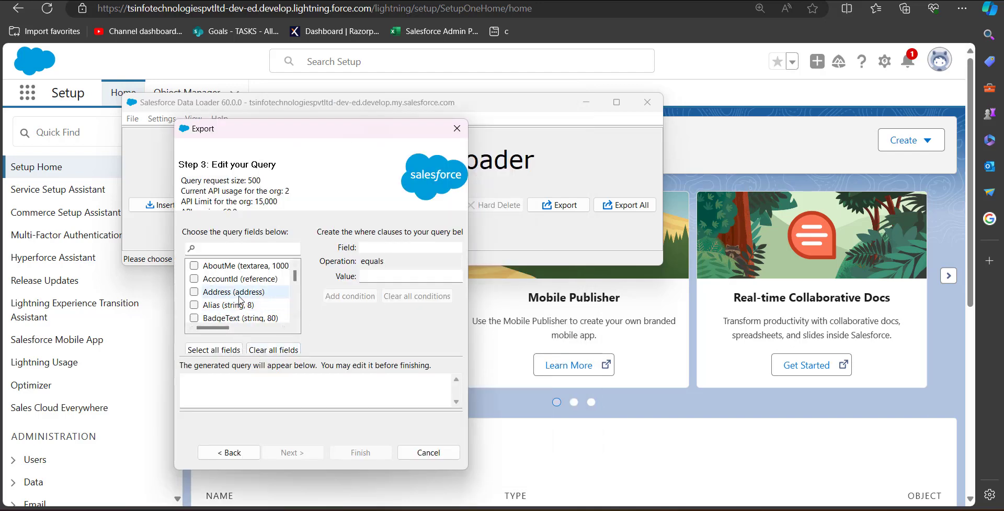
Include the Id and Name fields in the User query and run the extraction.
scroll(230, 303, down, 7)
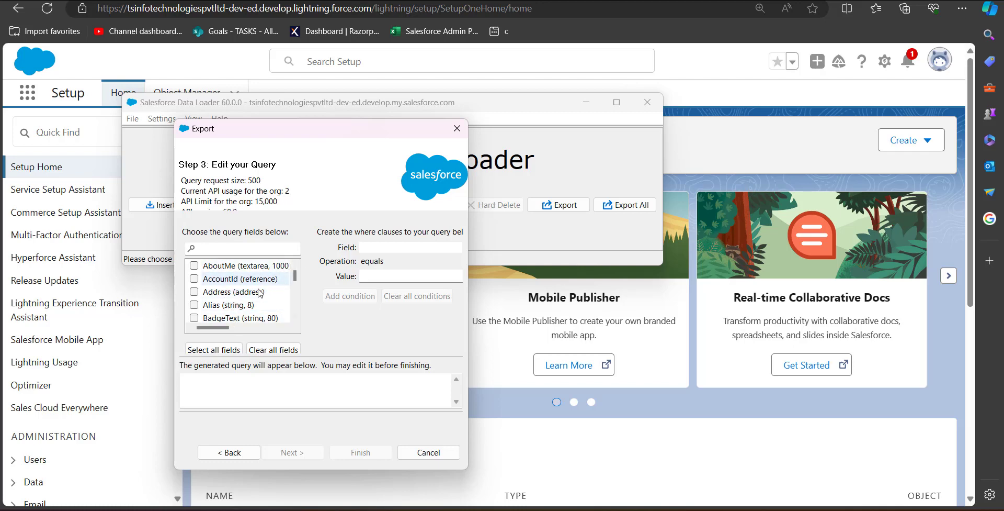
scroll(239, 304, down, 6)
scroll(239, 304, down, 20)
click(194, 278)
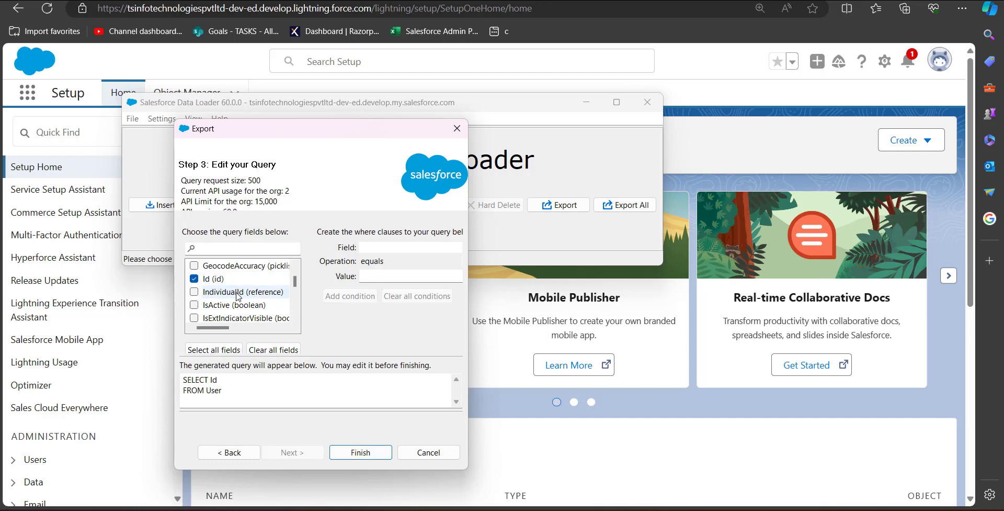
scroll(238, 293, down, 7)
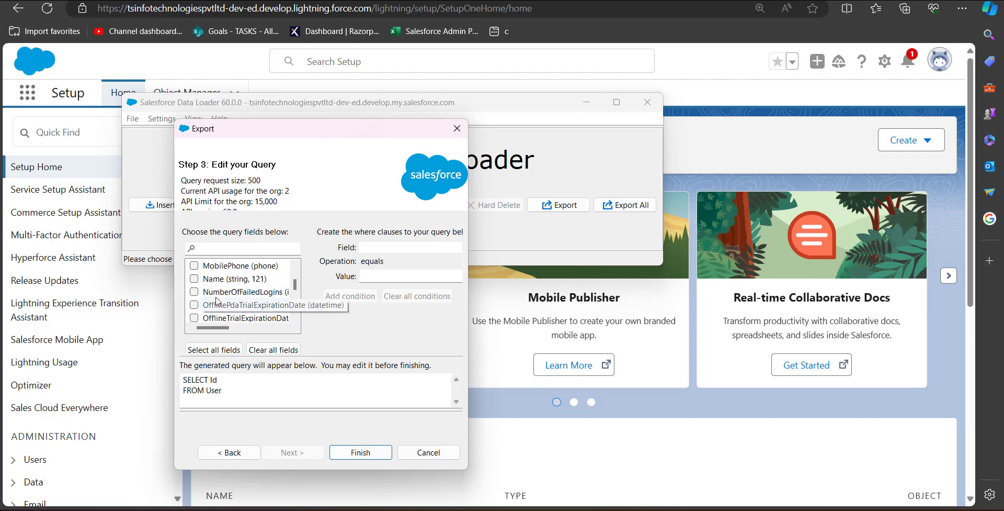
click(195, 278)
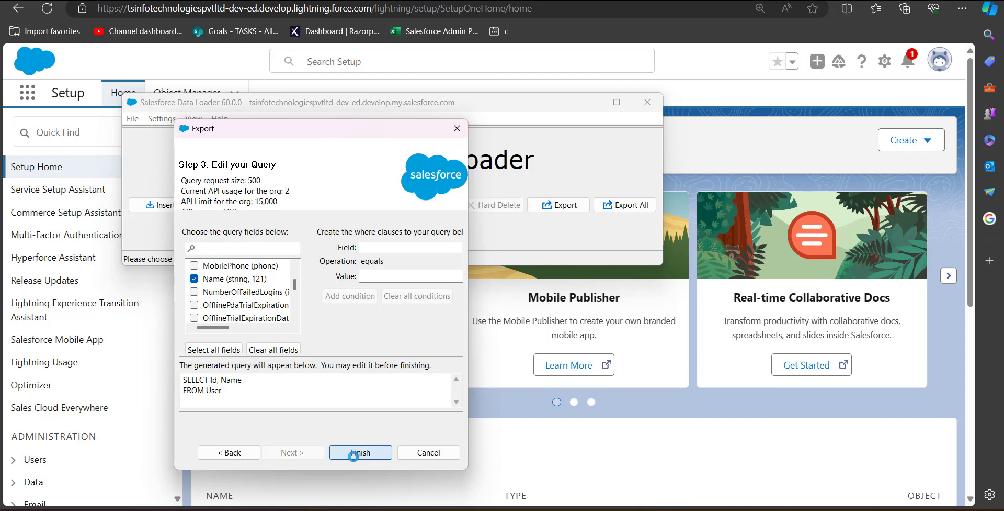
click(356, 452)
click(521, 301)
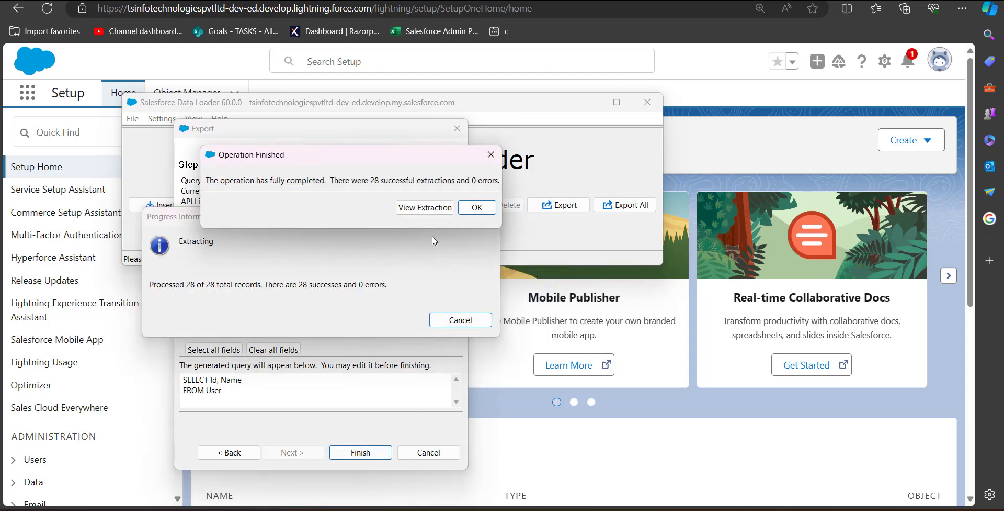
Open the extracted user CSV in the external spreadsheet program and widen its ID and NAME columns.
click(425, 209)
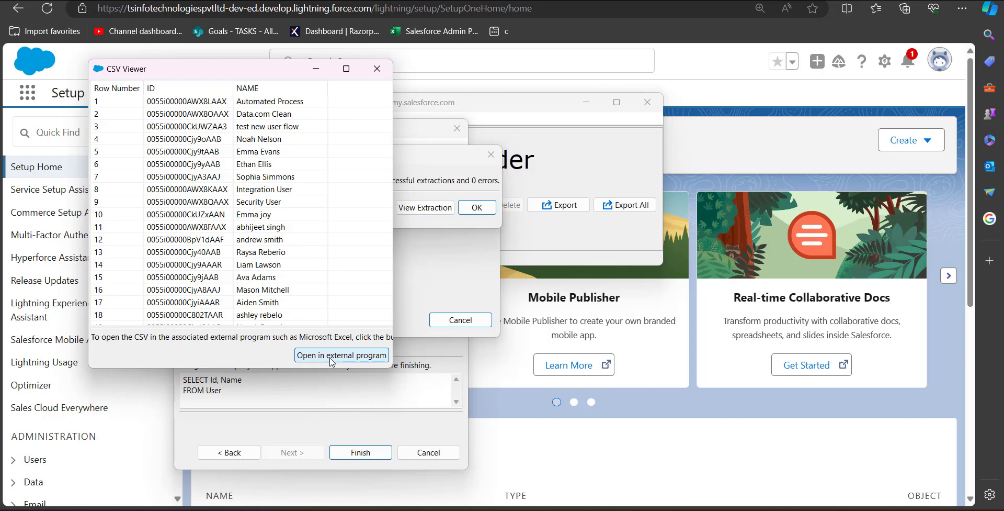
click(330, 355)
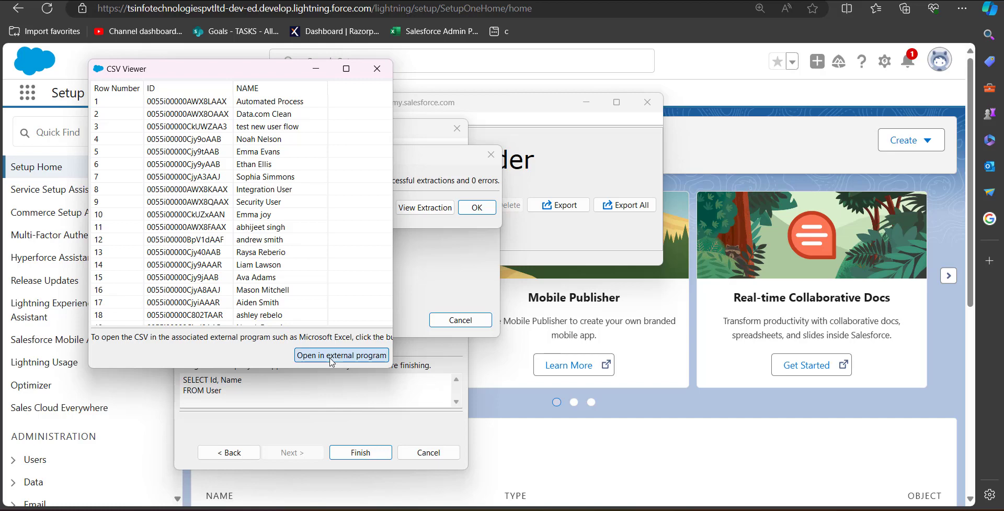
drag(56, 119, 237, 120)
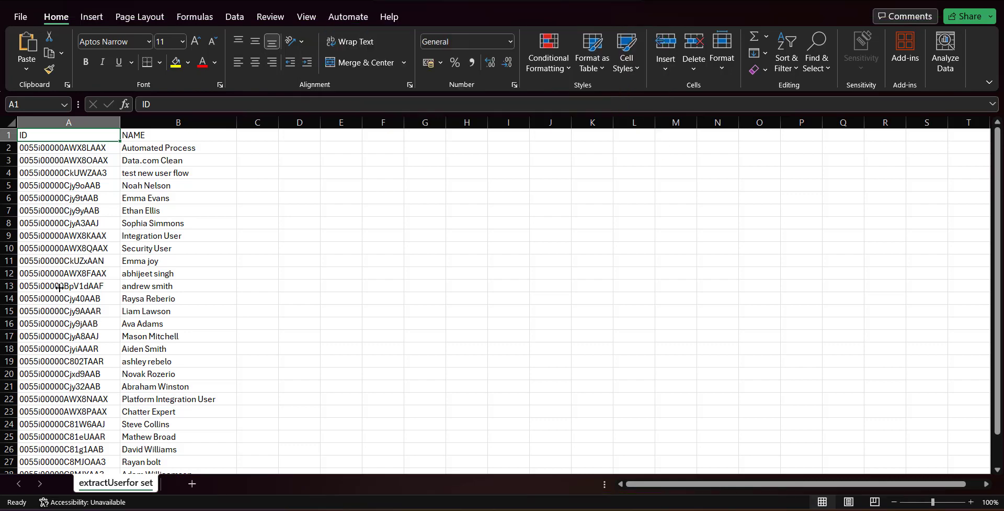
Copy the four user IDs in A13:A16 into cells A2:A5 of the AssigneId column in Book1.
drag(59, 285, 58, 324)
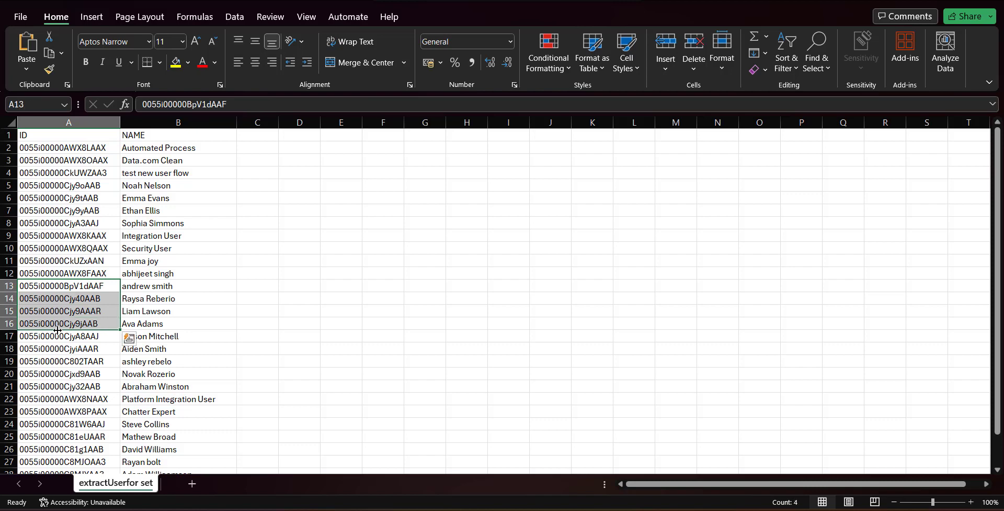
key(ctrl+c)
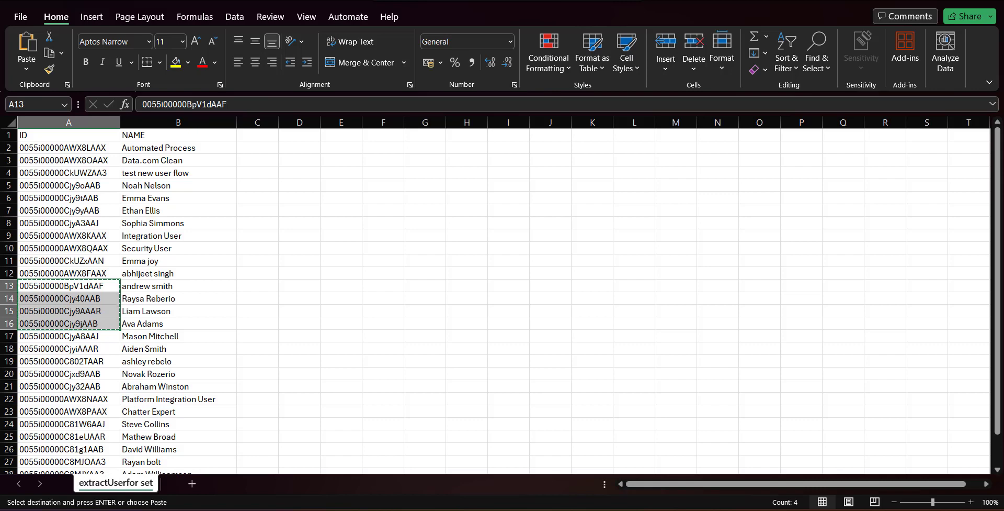
mouse_move(688, 508)
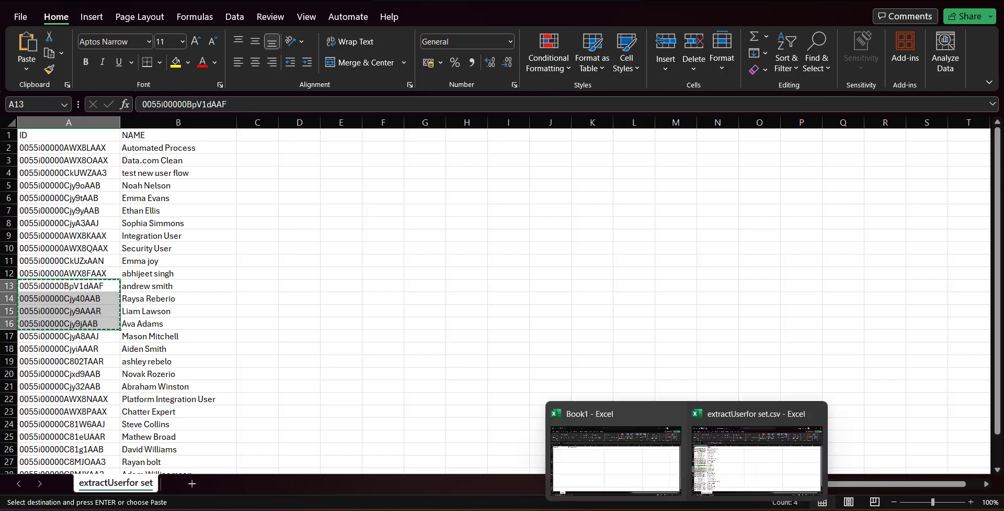
click(659, 486)
drag(113, 149, 108, 190)
key(ctrl+v)
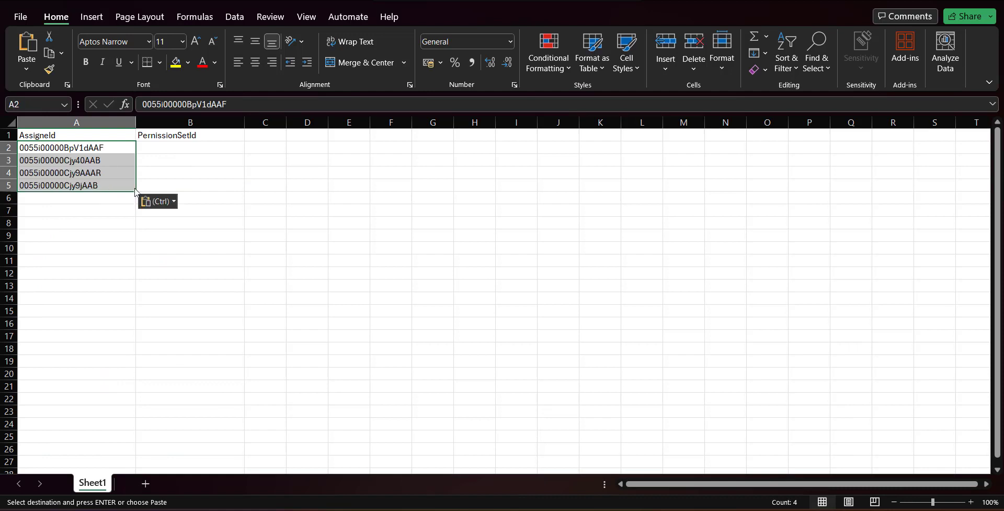
Switch to Salesforce Setup in the browser, find Permission Sets with "permiss" and open the New User Permissions set.
click(203, 182)
click(199, 151)
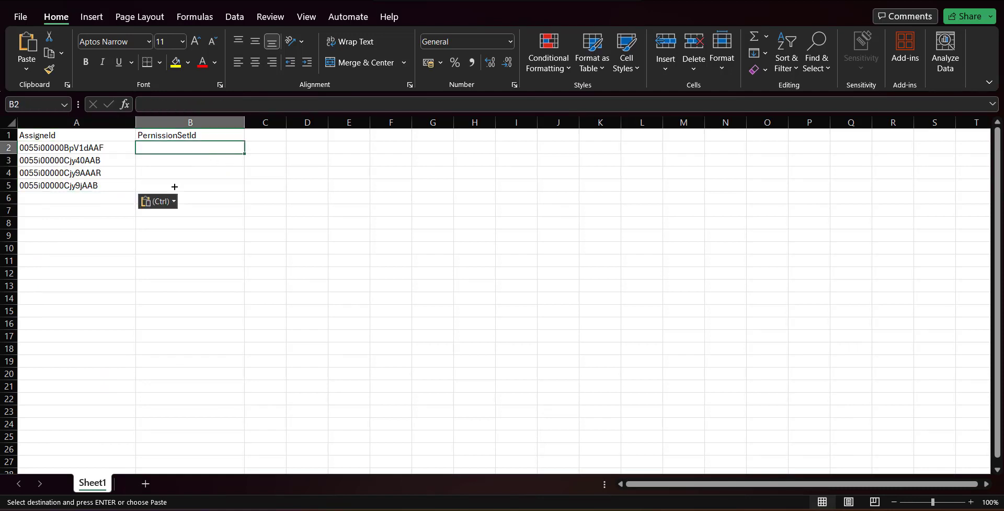
mouse_move(457, 507)
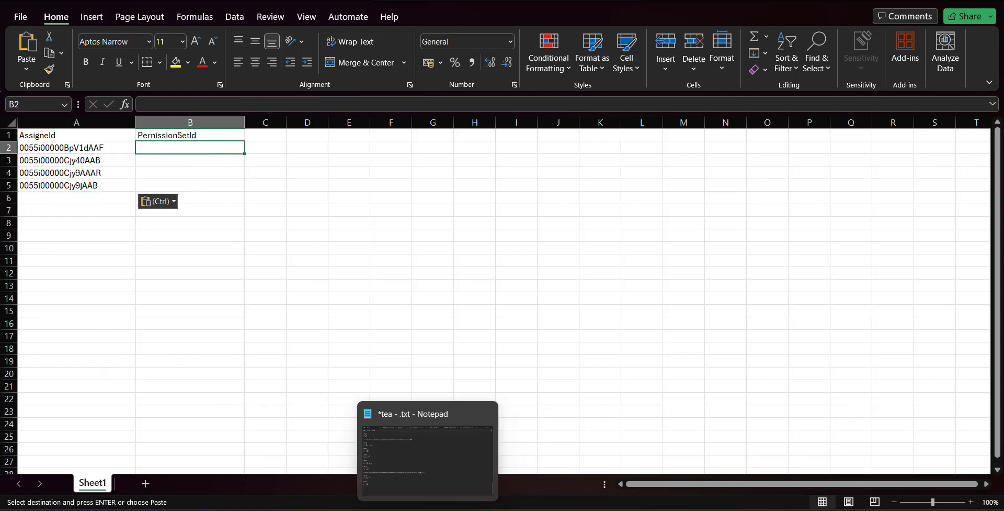
click(484, 509)
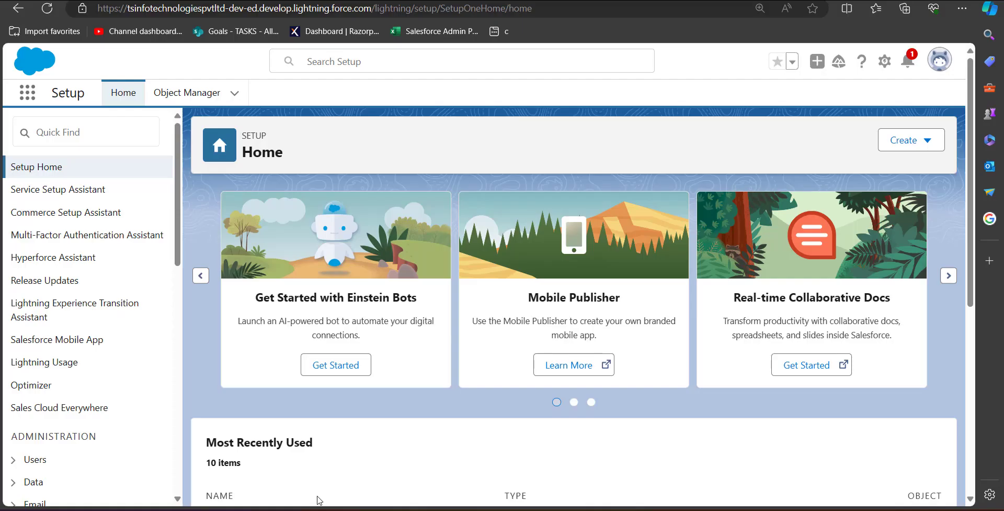
click(108, 136)
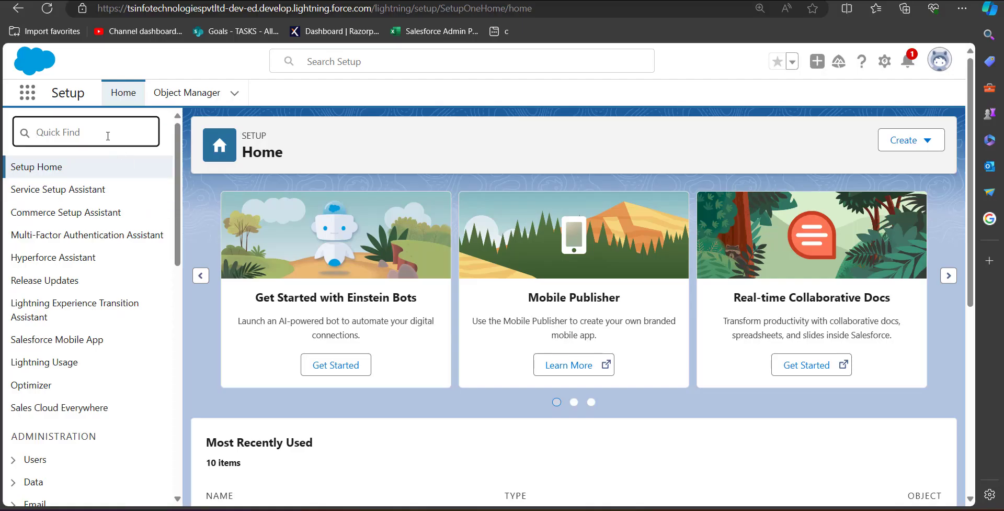
text(permisi=)
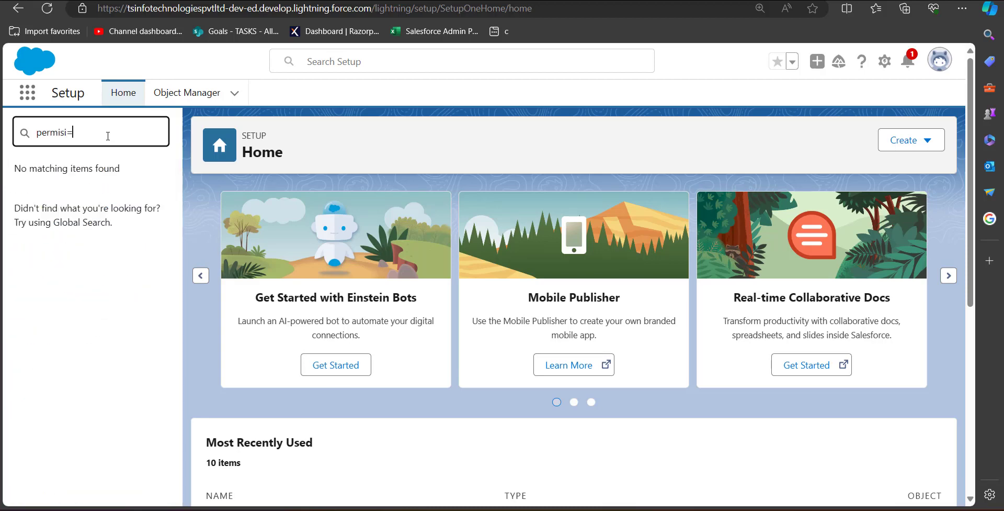
key(BackSpace)
text(s)
click(74, 212)
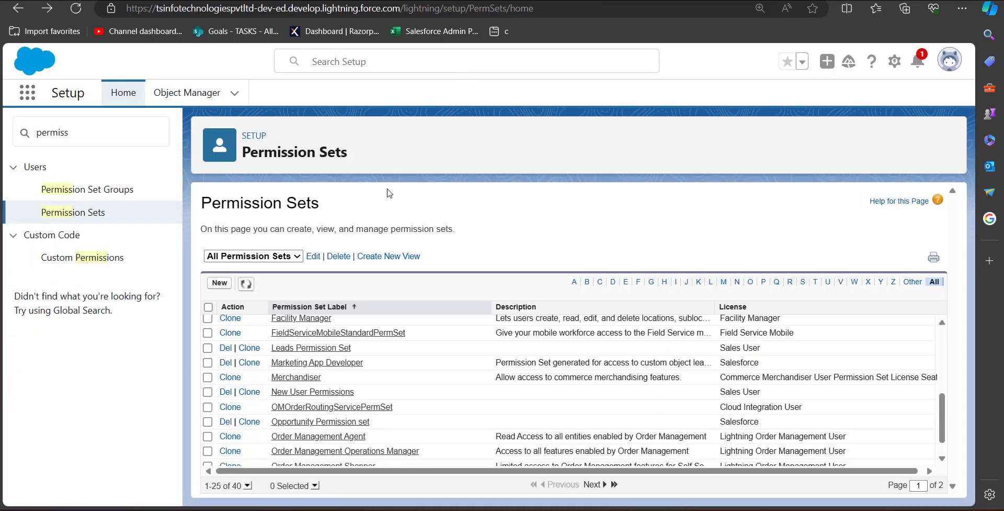
click(314, 392)
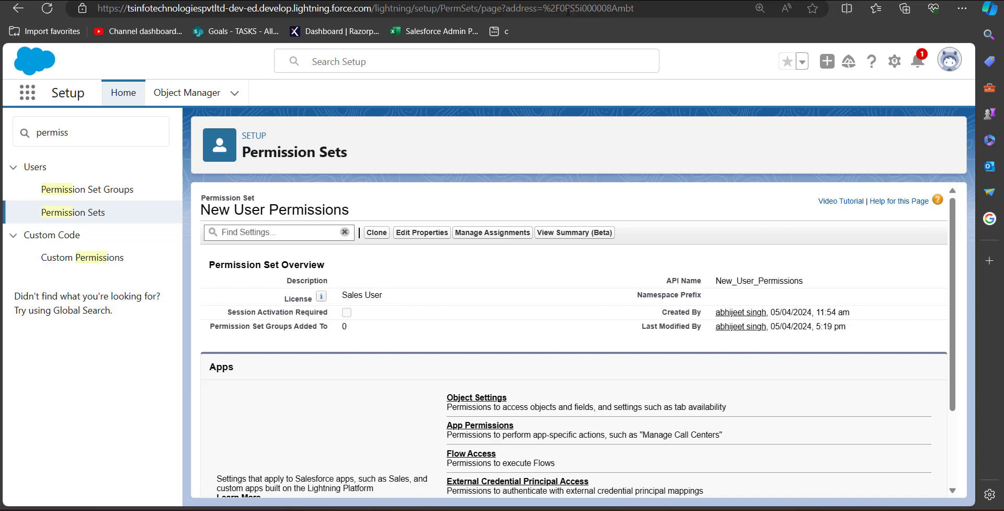
Copy the New User Permissions record ID from the page address into cell B2 of Book1.
drag(559, 9, 636, 8)
key(ctrl+c)
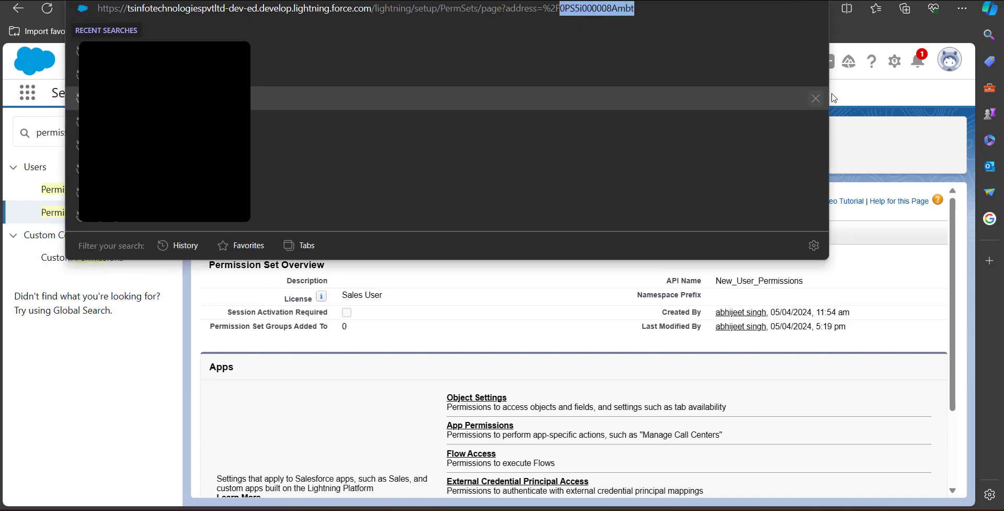
click(731, 168)
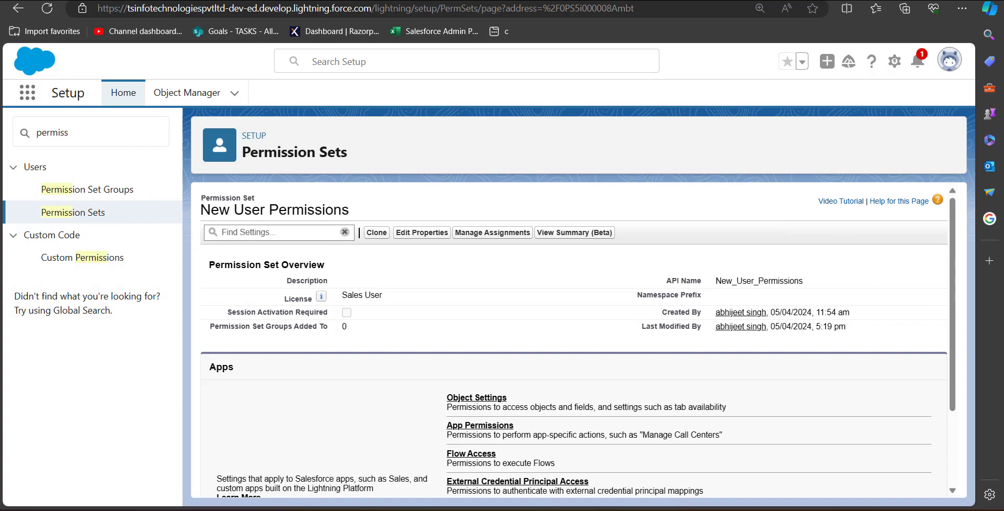
mouse_move(687, 509)
click(644, 477)
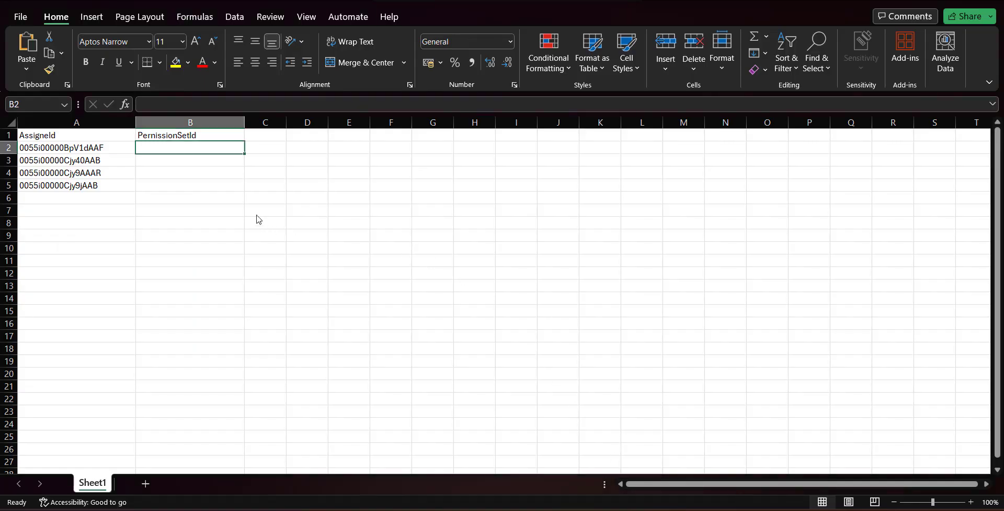
click(207, 174)
click(205, 149)
key(ctrl+v)
Fill the permission set ID from B2 down through B5.
click(206, 173)
click(238, 149)
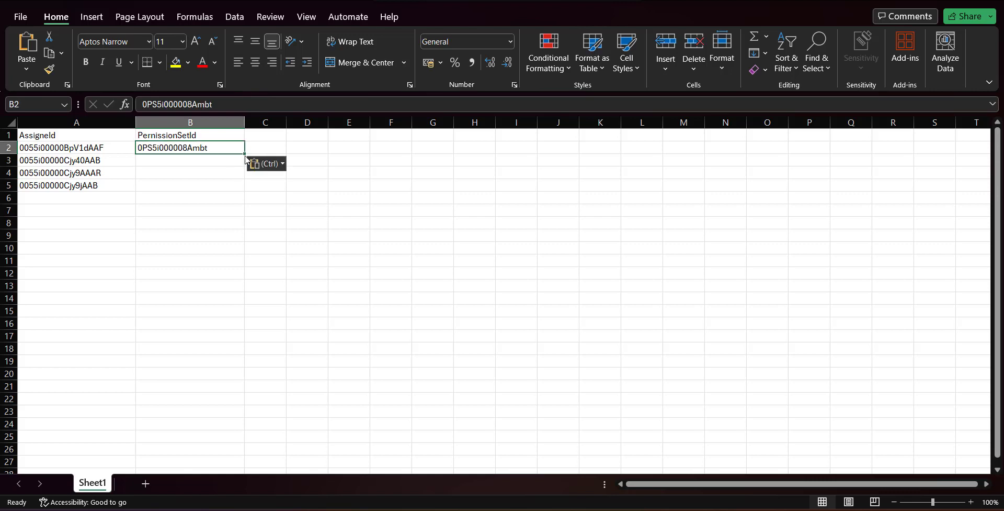
drag(247, 159, 229, 198)
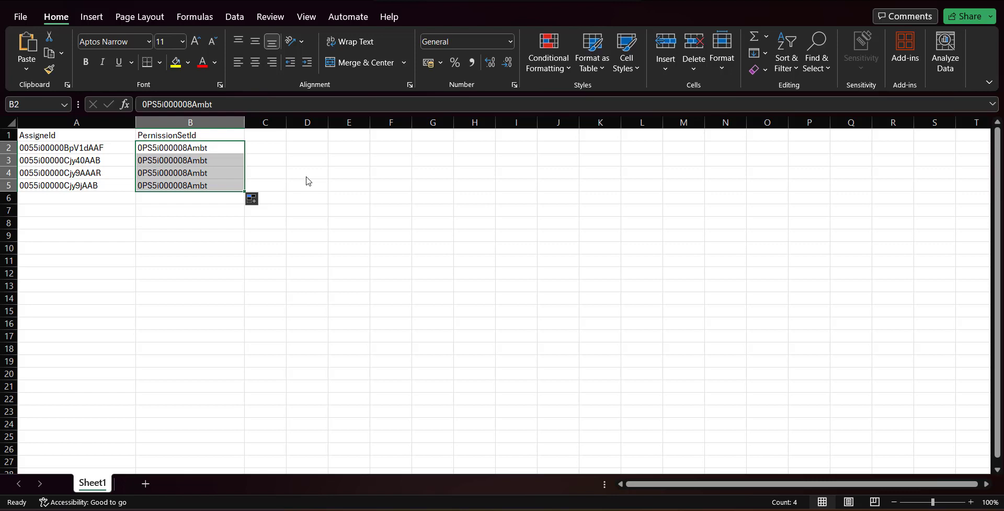
click(302, 288)
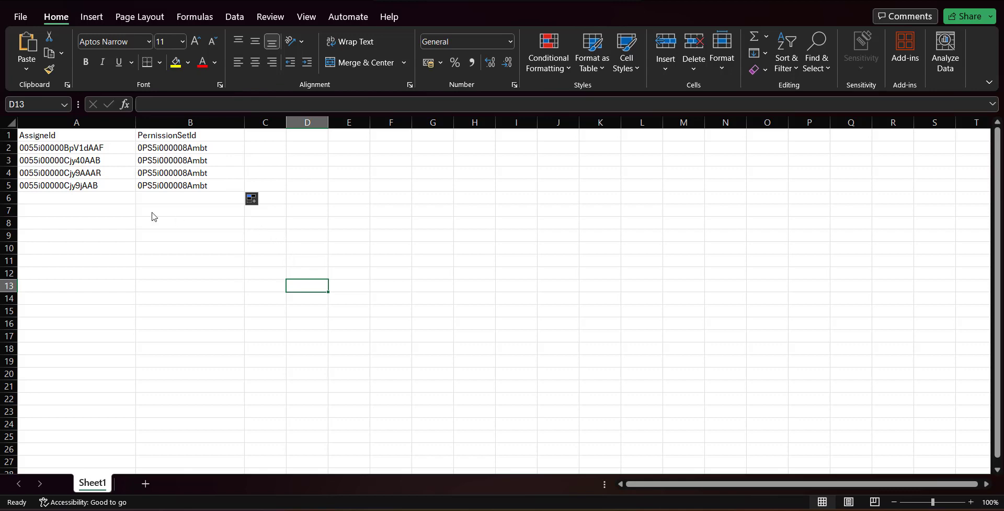
click(21, 19)
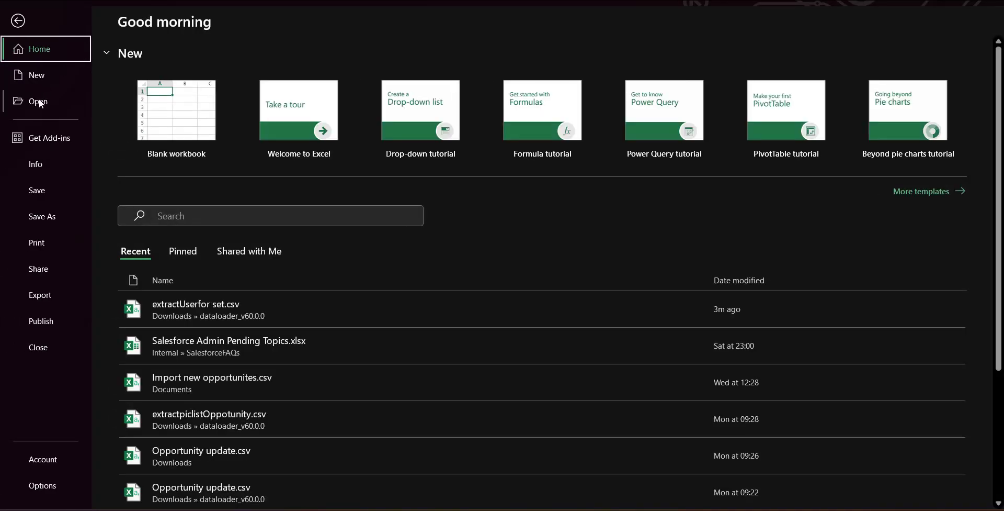
click(44, 215)
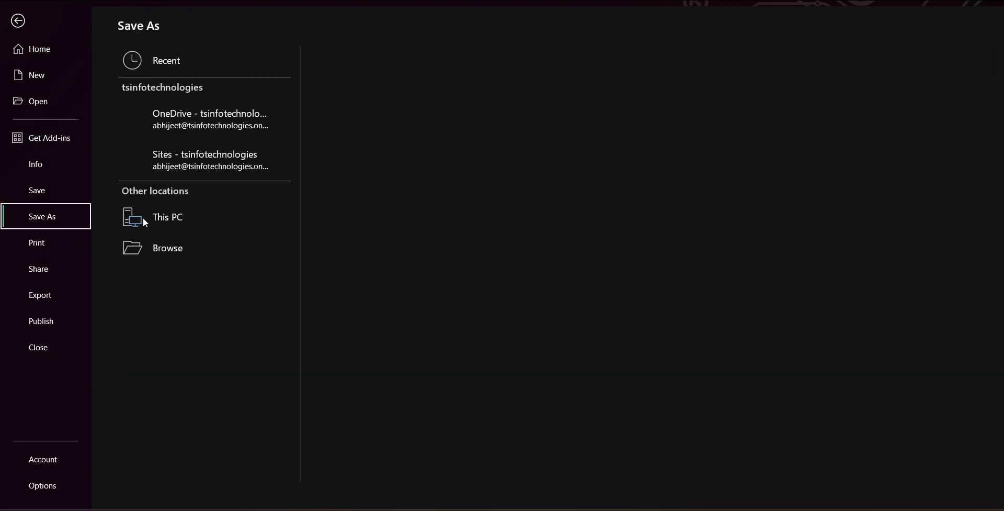
key(Escape)
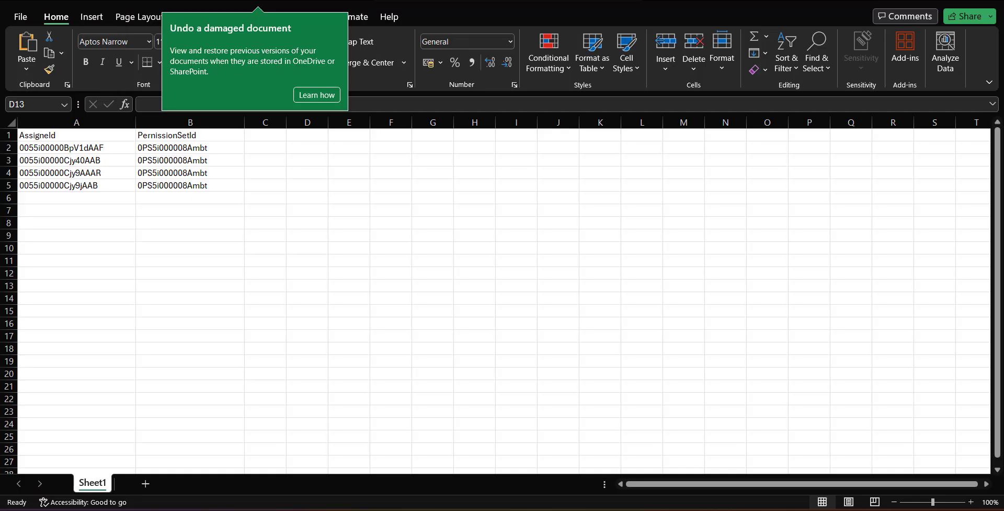
Switch to Salesforce Data Loader and close the CSV Viewer and the finished user export.
mouse_move(658, 510)
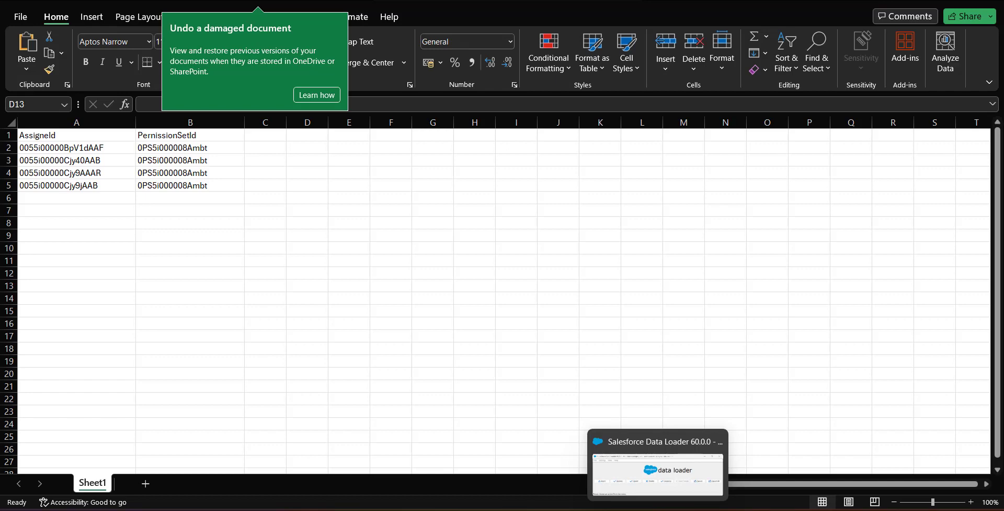
click(658, 508)
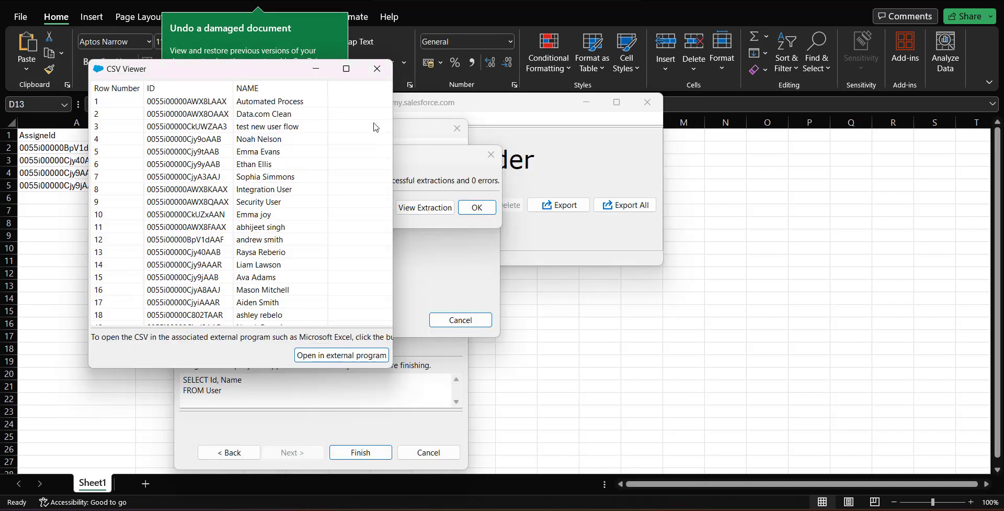
click(377, 69)
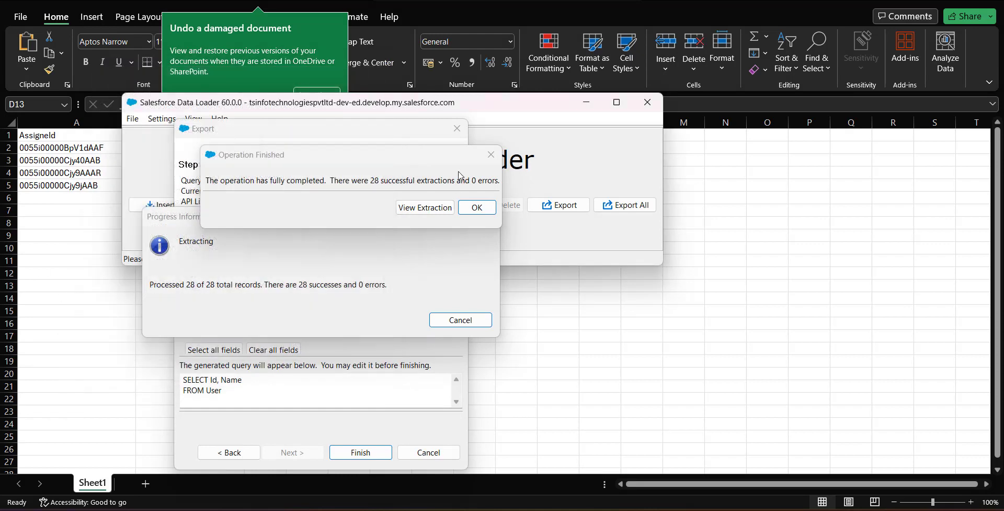
click(491, 154)
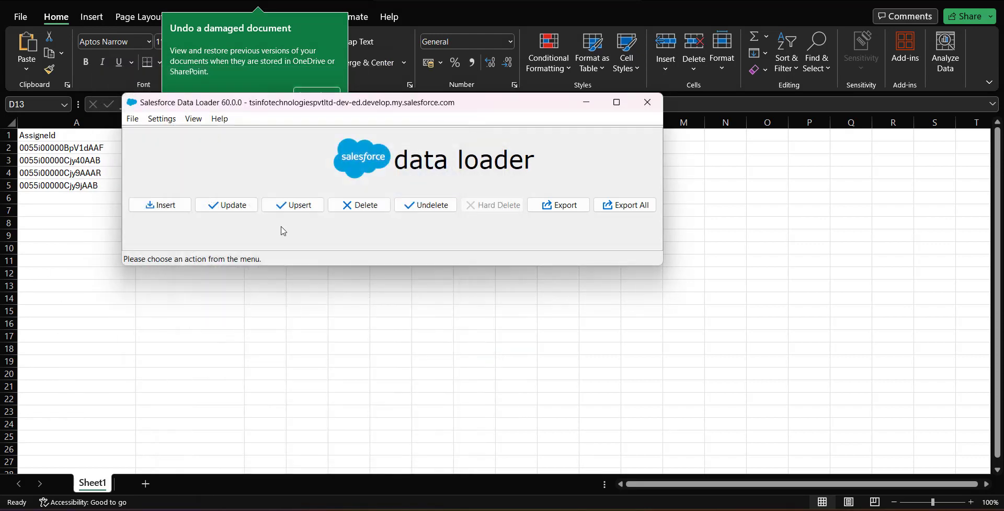
Start an Insert operation, show all Salesforce objects, filter them by "permis" and select Permission Set Assignment (PermissionSetAssignment).
click(171, 209)
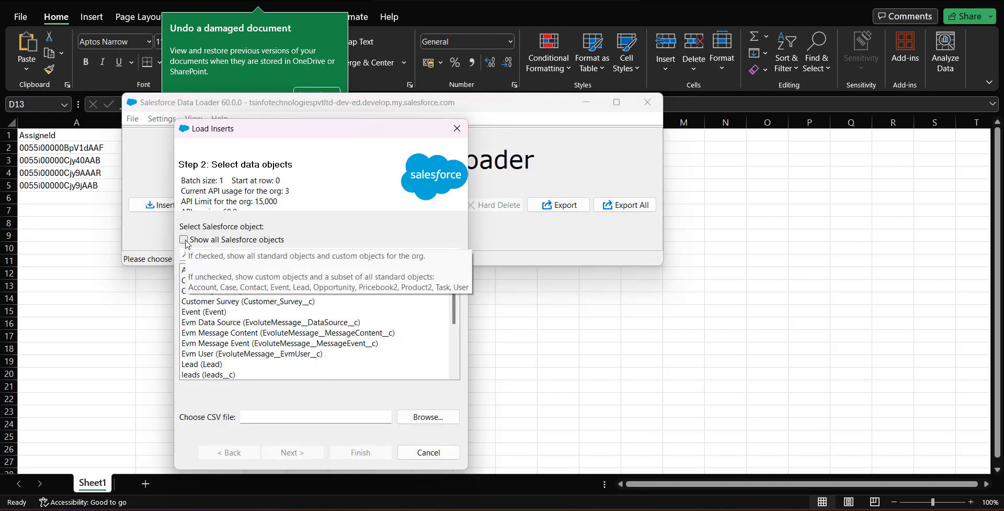
click(183, 239)
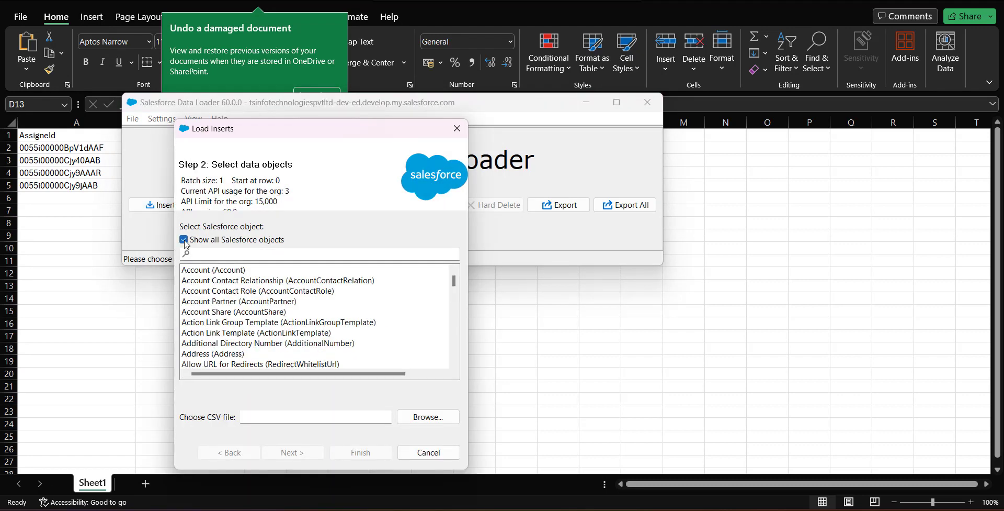
click(281, 253)
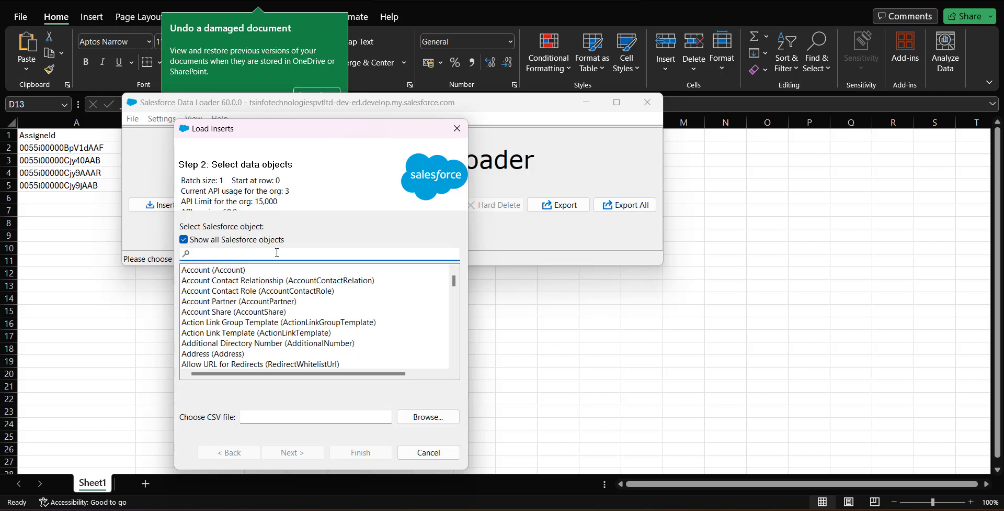
text(pers)
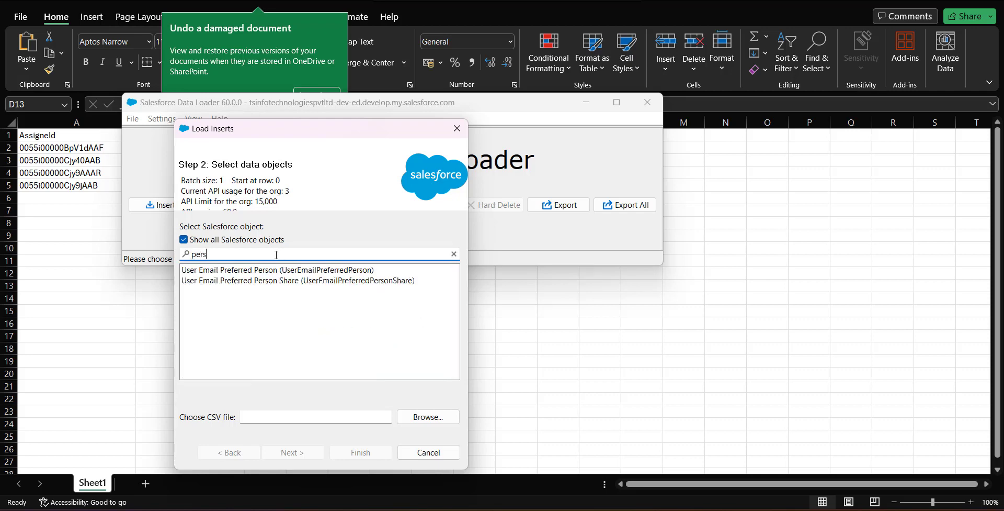
key(BackSpace)
text(mis)
click(285, 322)
Choose the Permission set CSV file from the Documents folder as the insert source and accept the data selection.
click(292, 417)
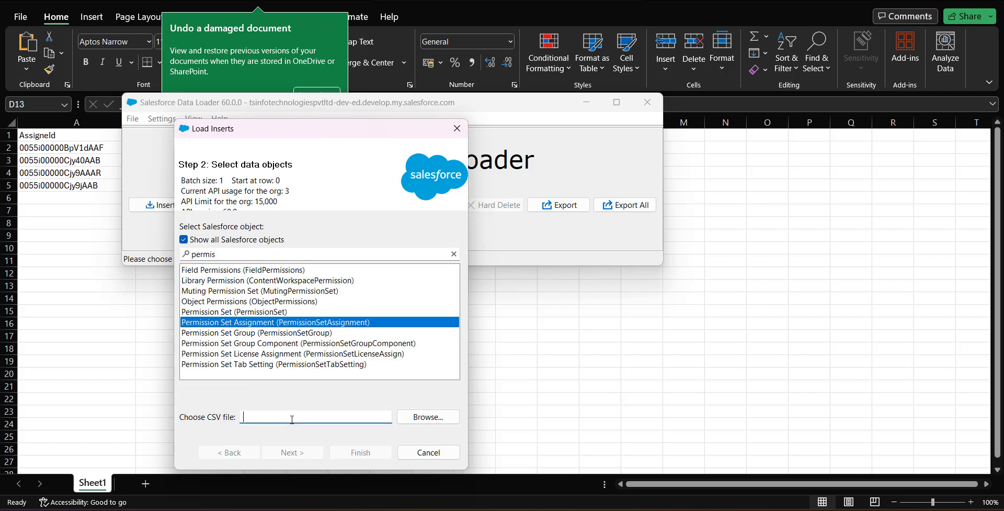
drag(348, 130, 369, 83)
click(426, 370)
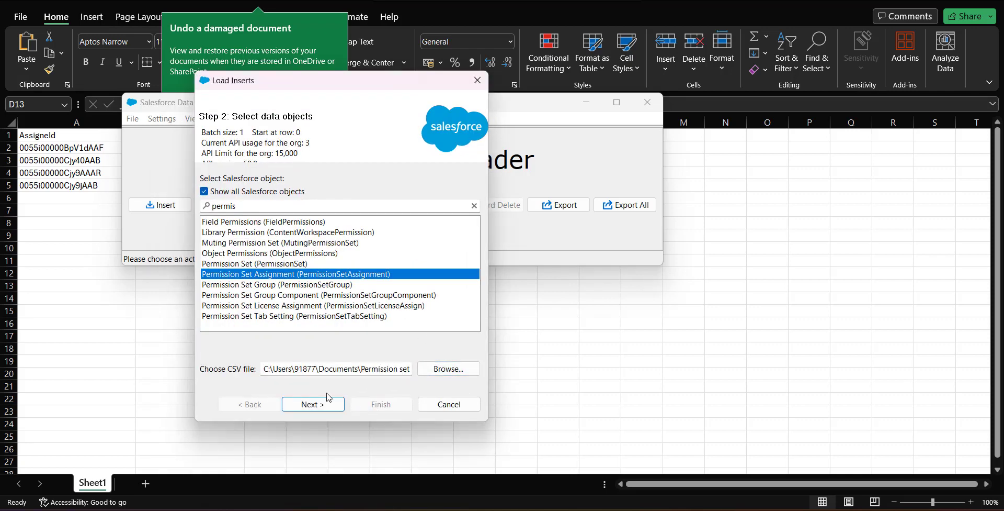
click(318, 405)
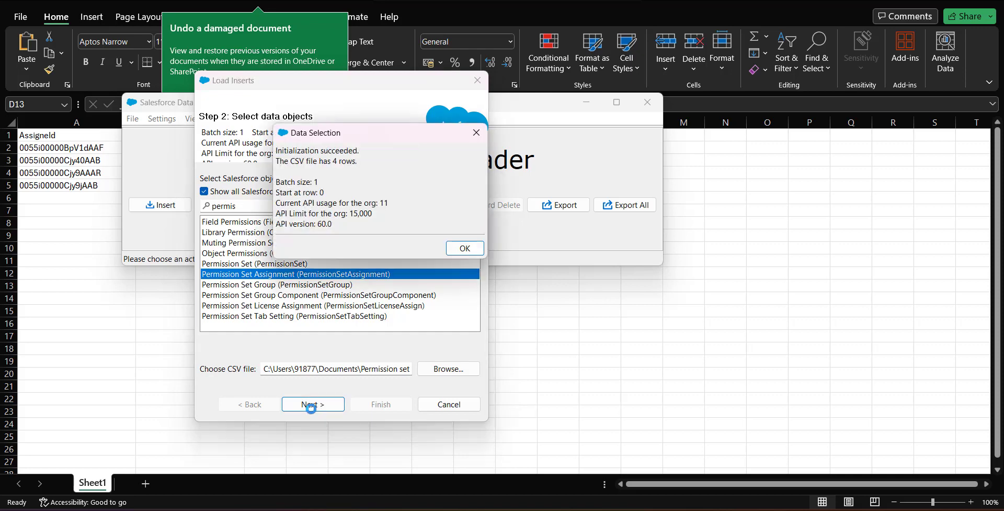
click(472, 250)
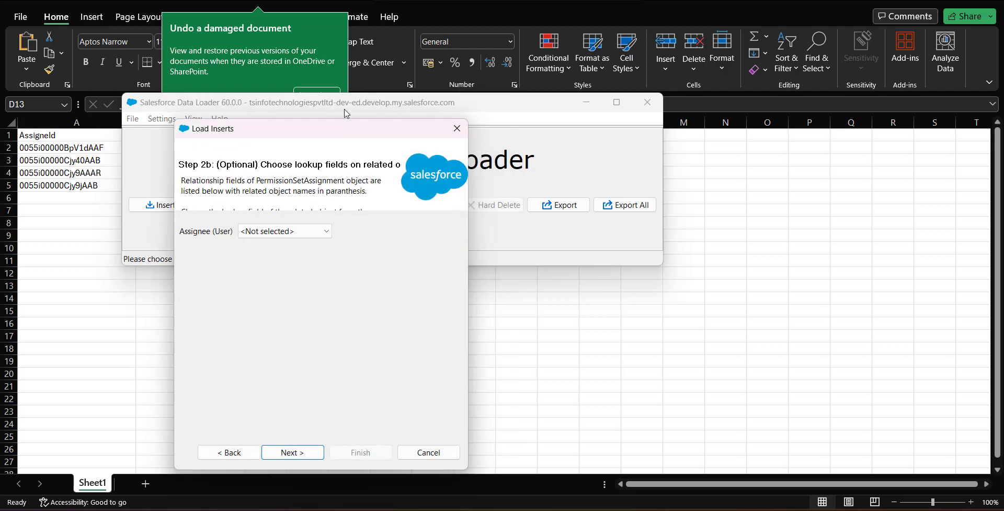
Leave the Assignee lookup unselected, auto-match the AssigneeId and PermissionSetId columns to the Salesforce fields, and accept the mapping.
click(313, 393)
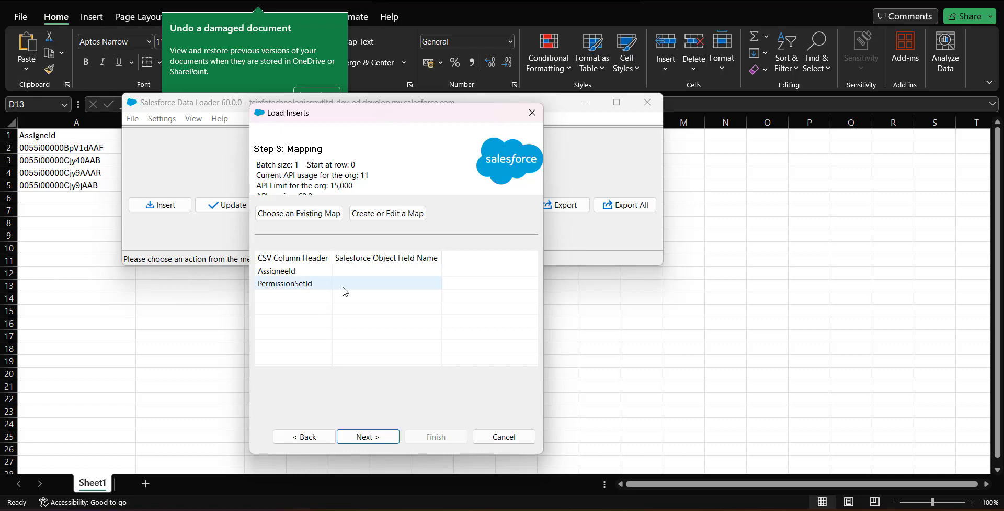
click(407, 214)
drag(585, 162, 777, 111)
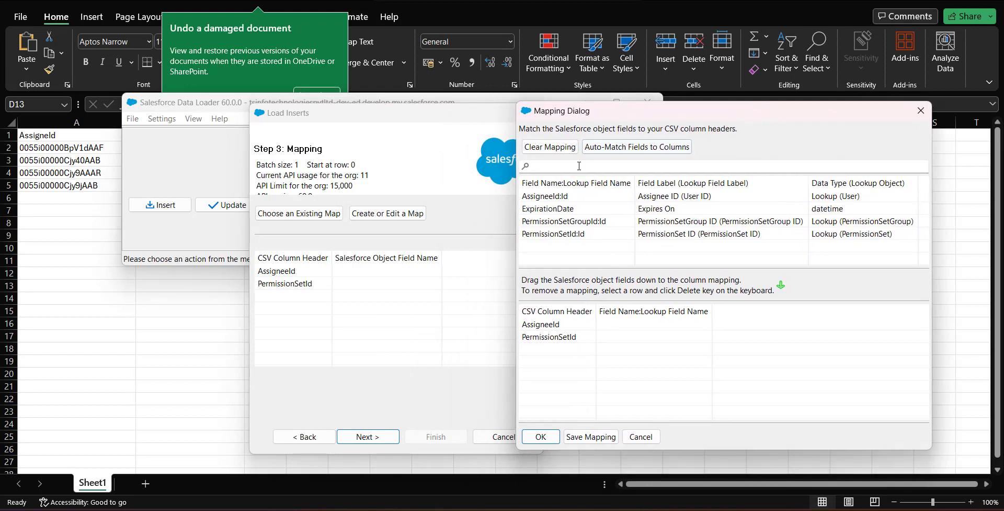
click(605, 148)
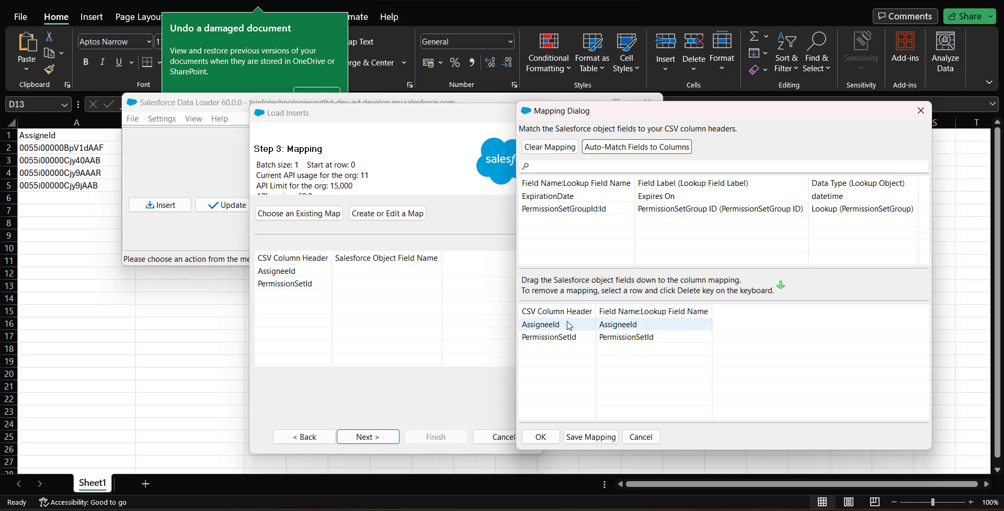
click(541, 436)
click(367, 436)
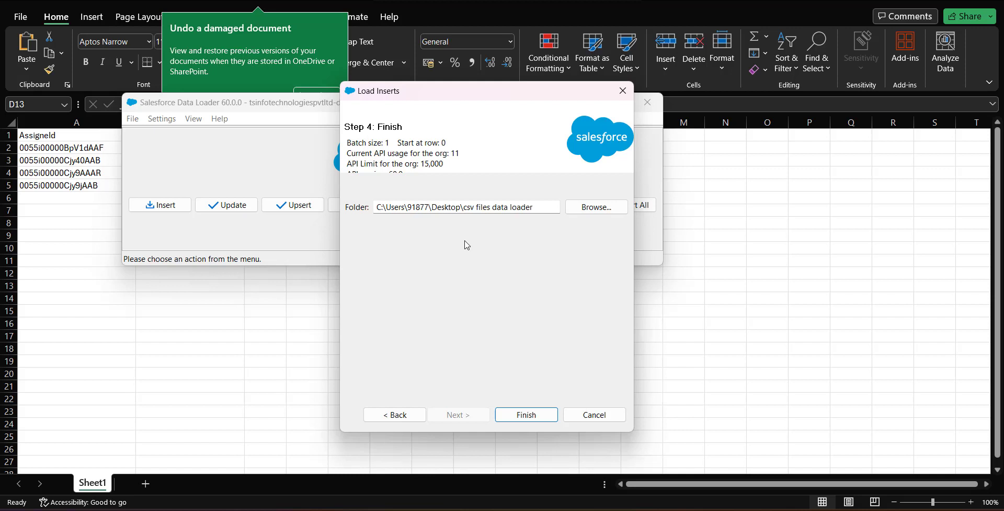
Run the insert of the permission set assignments, view the successful records and minimize the results viewer.
click(524, 422)
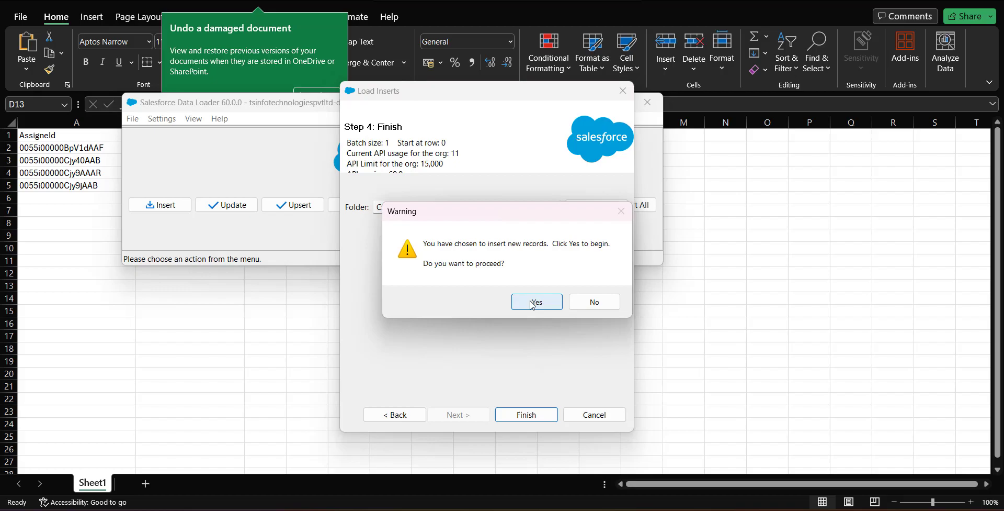
click(533, 302)
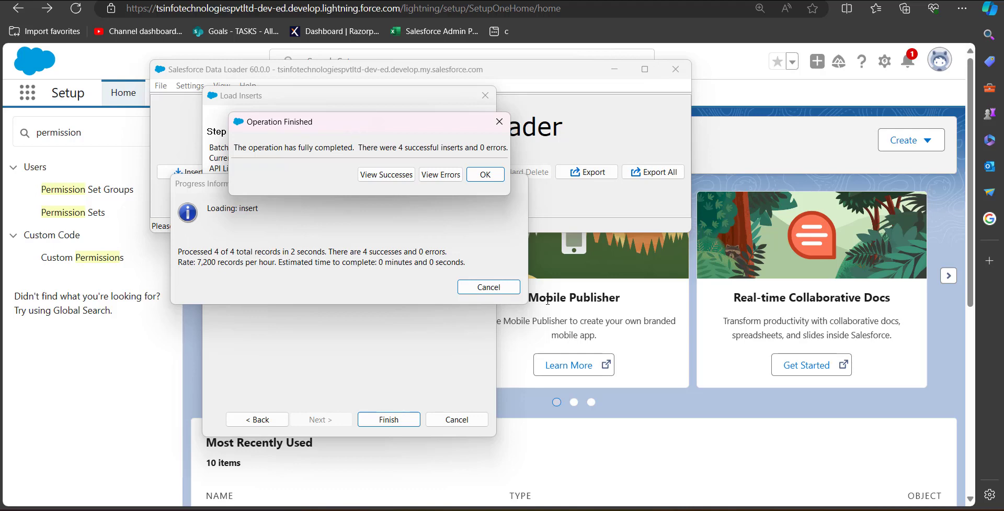
click(386, 174)
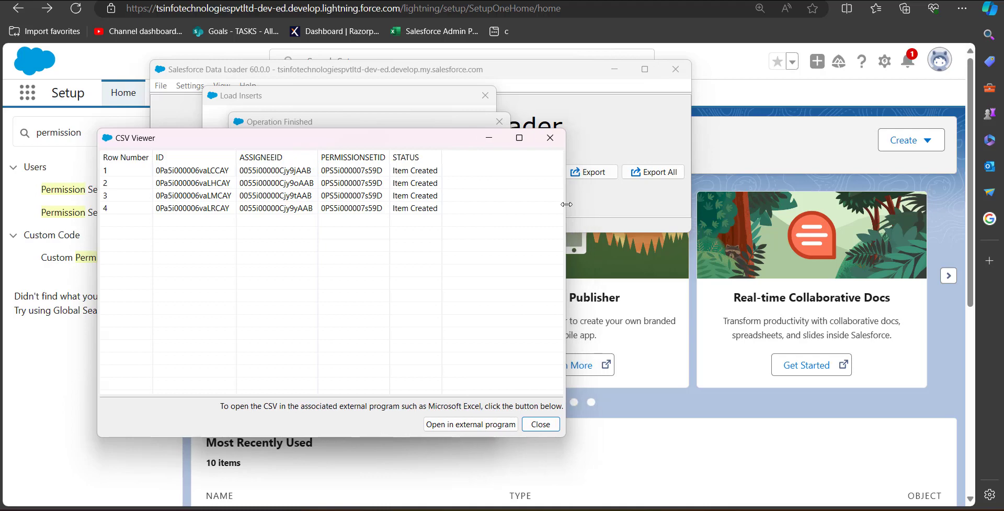
click(489, 138)
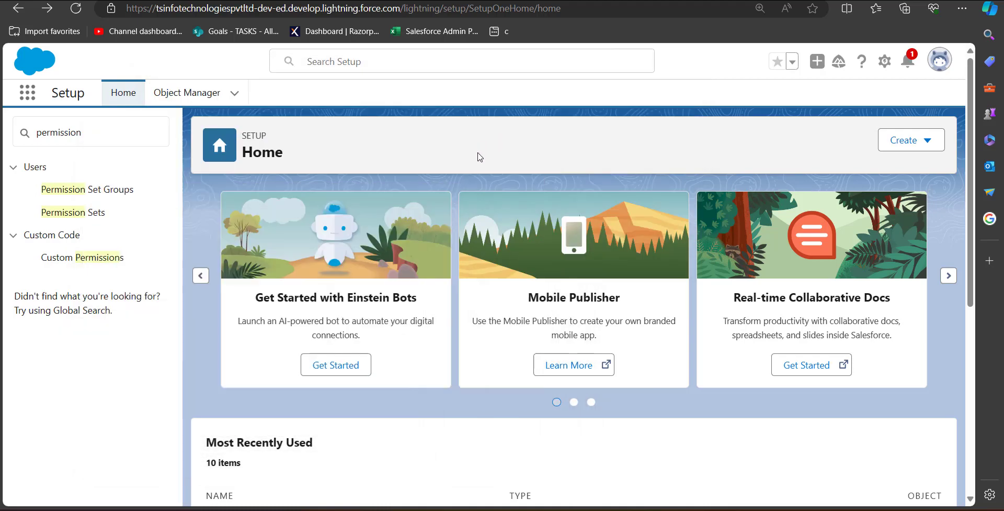
In Salesforce Setup, open the Commerce Admin permission set and view its current user assignments.
click(72, 214)
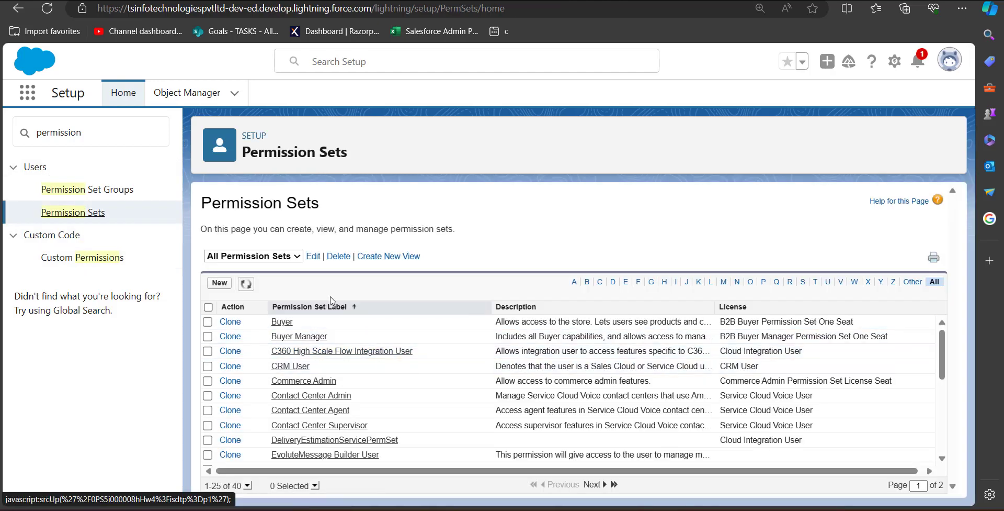
click(294, 382)
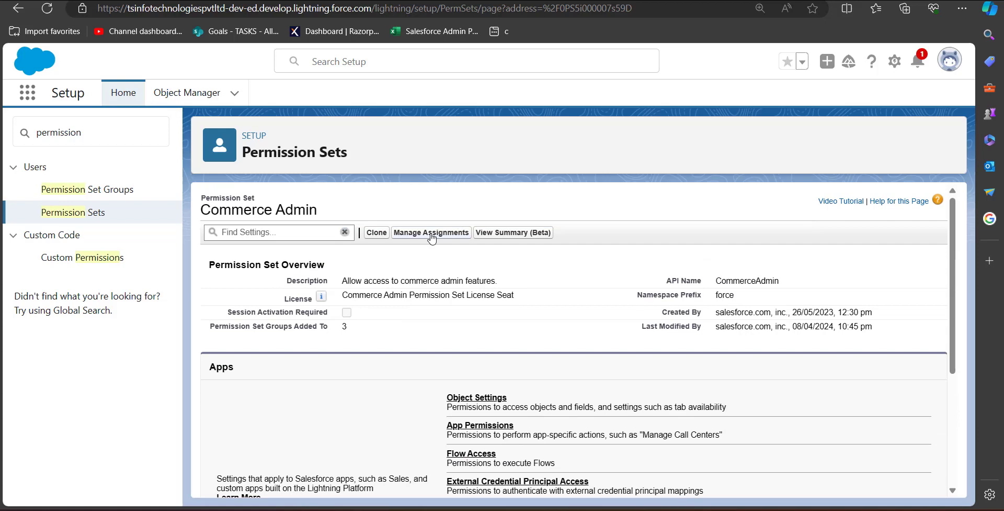
click(431, 233)
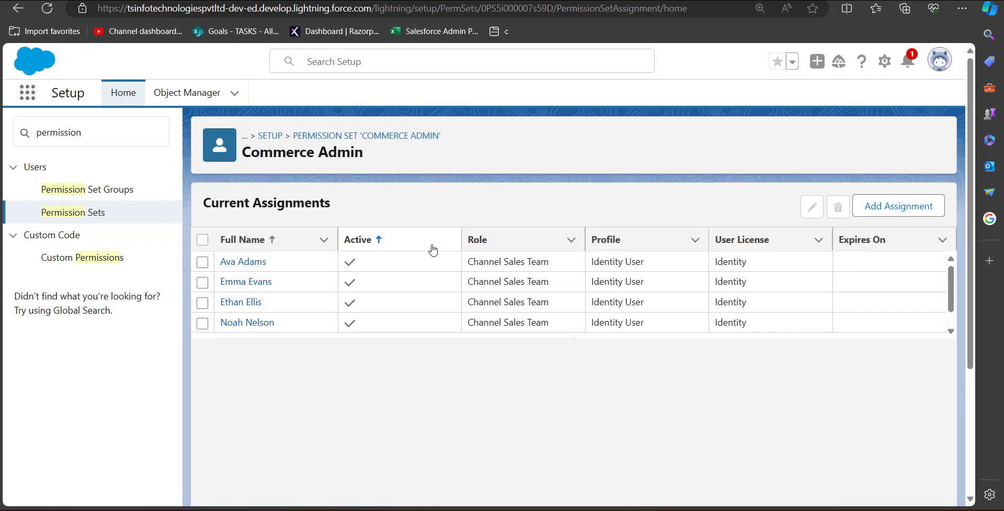